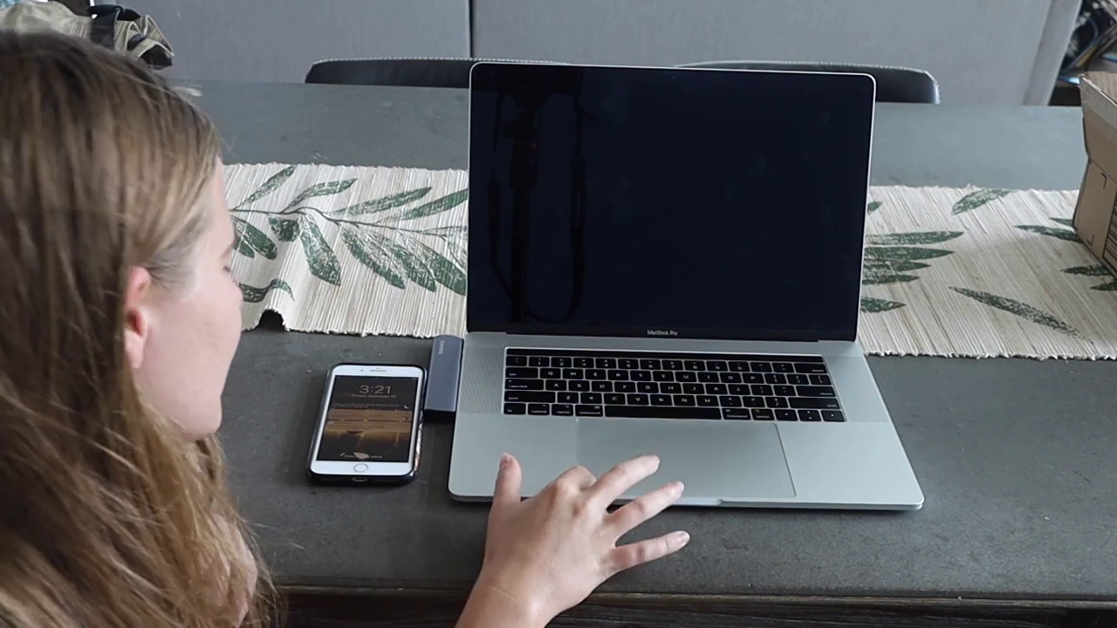
left_click(681, 463)
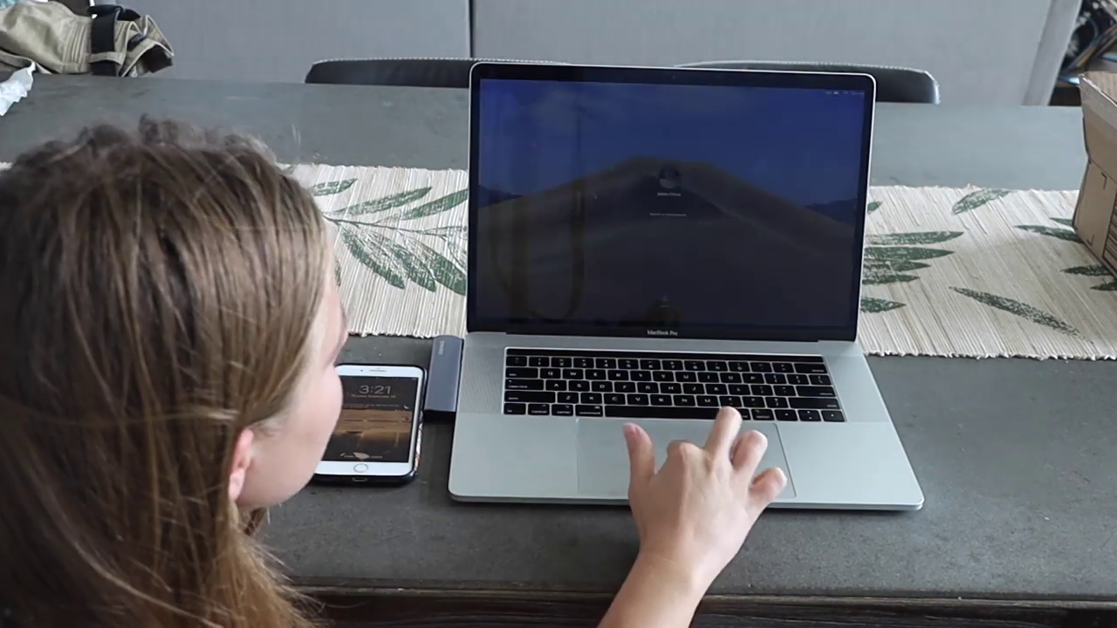